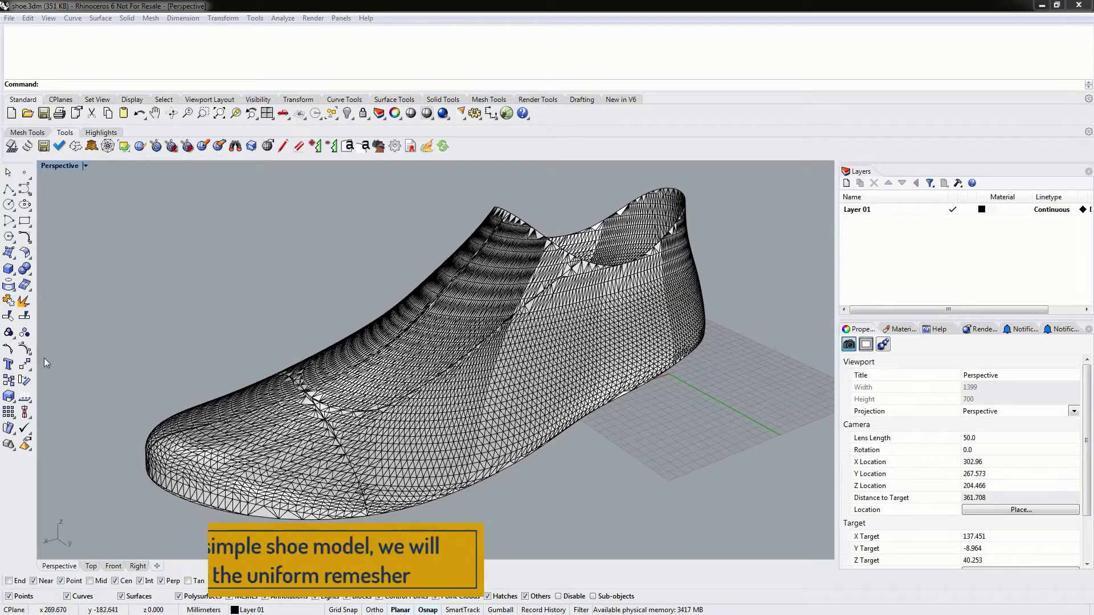
Step: Orbit around the shoe and zoom in and out to inspect its mesh
mouse_move(365, 376)
right_down()
mouse_move(494, 371)
mouse_move(727, 330)
mouse_move(216, 365)
mouse_move(492, 411)
mouse_move(336, 418)
mouse_move(499, 356)
right_up()
scroll(499, 356, up, 2)
scroll(513, 308, up, 2)
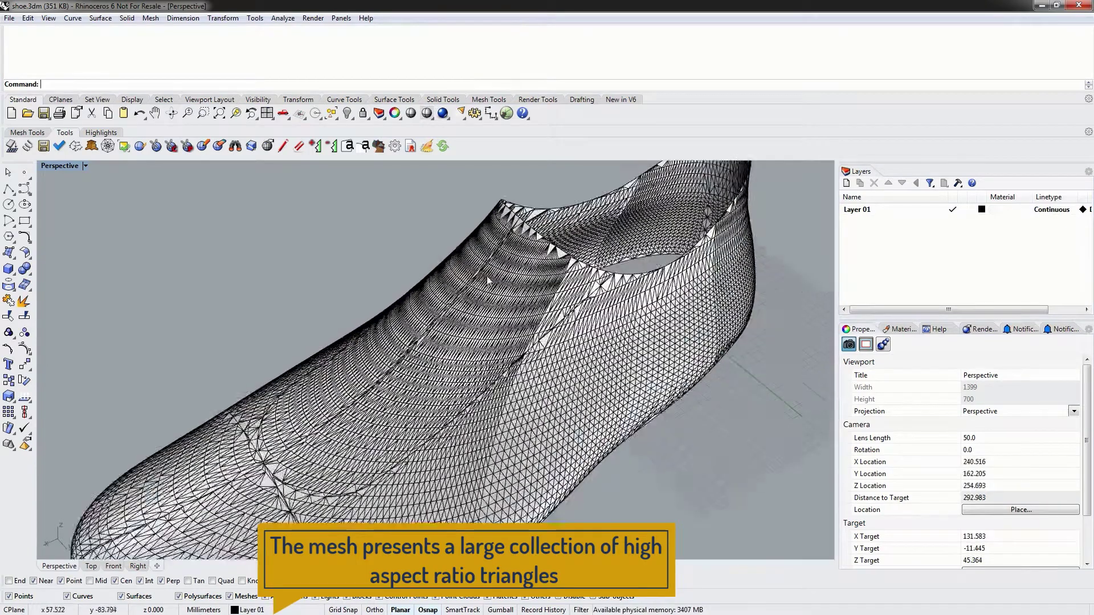
scroll(528, 260, up, 2)
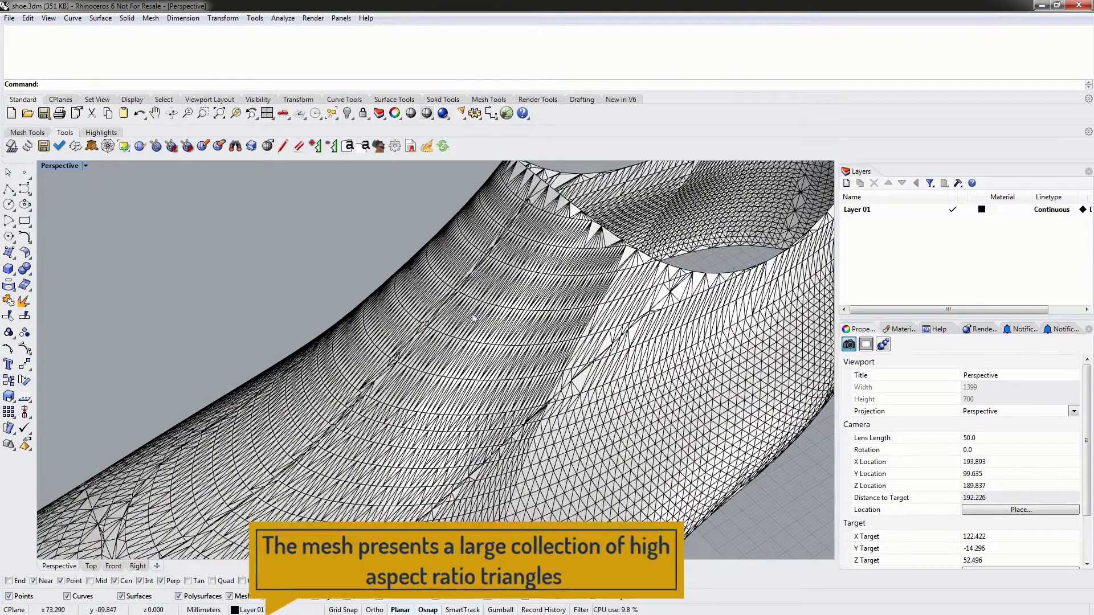
scroll(529, 277, up, 4)
scroll(525, 275, up, 3)
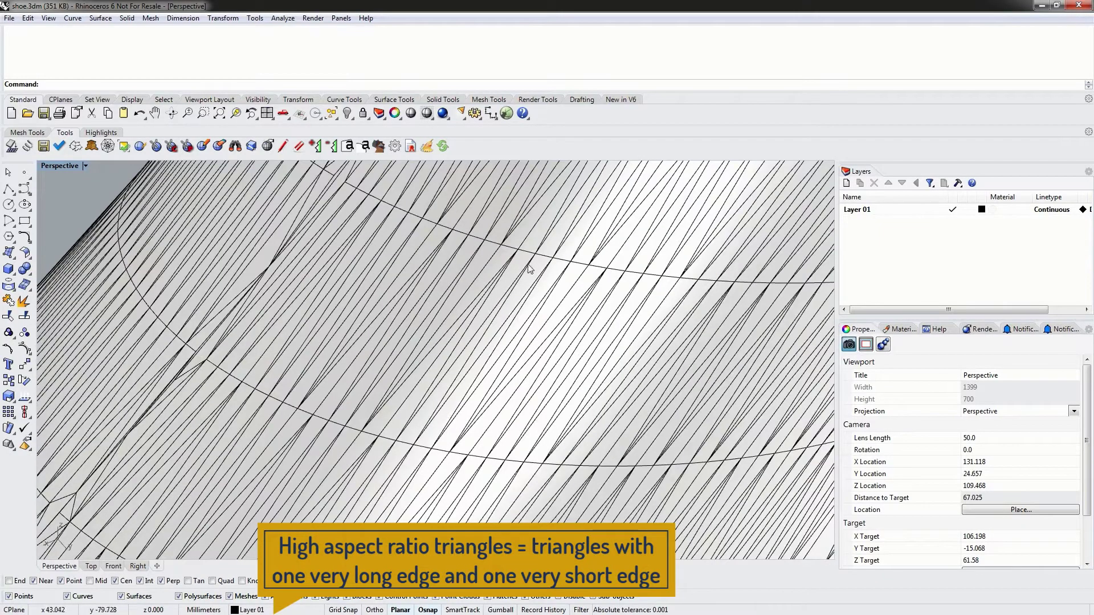
scroll(521, 412, down, 4)
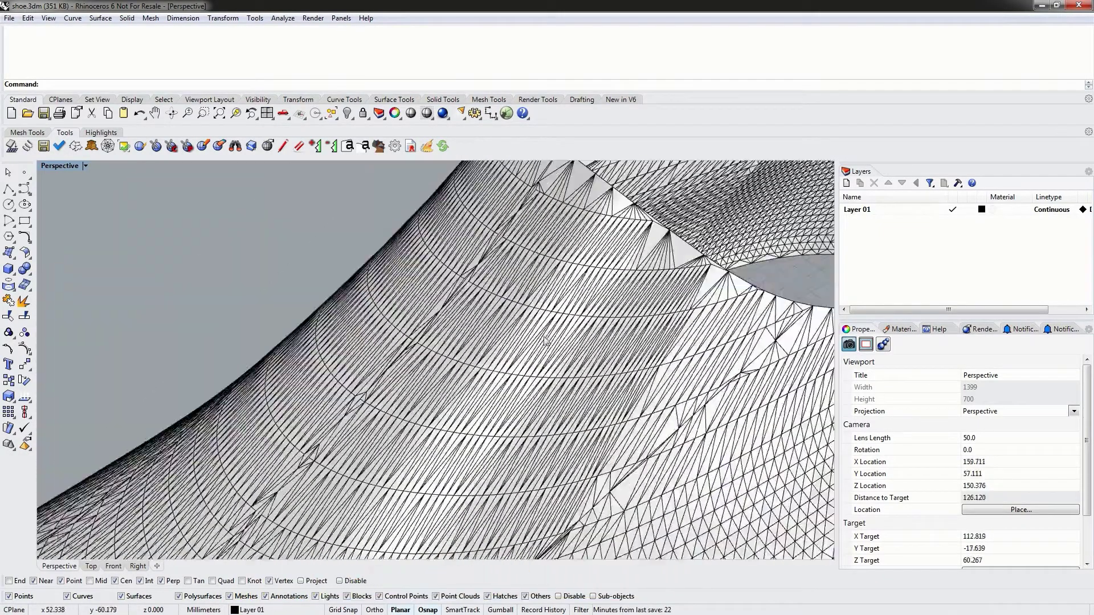
scroll(520, 411, down, 4)
scroll(521, 411, down, 3)
Step: Orbit and pan to view the shoe from the side, above and heel end
right_drag(521, 411, 250, 542)
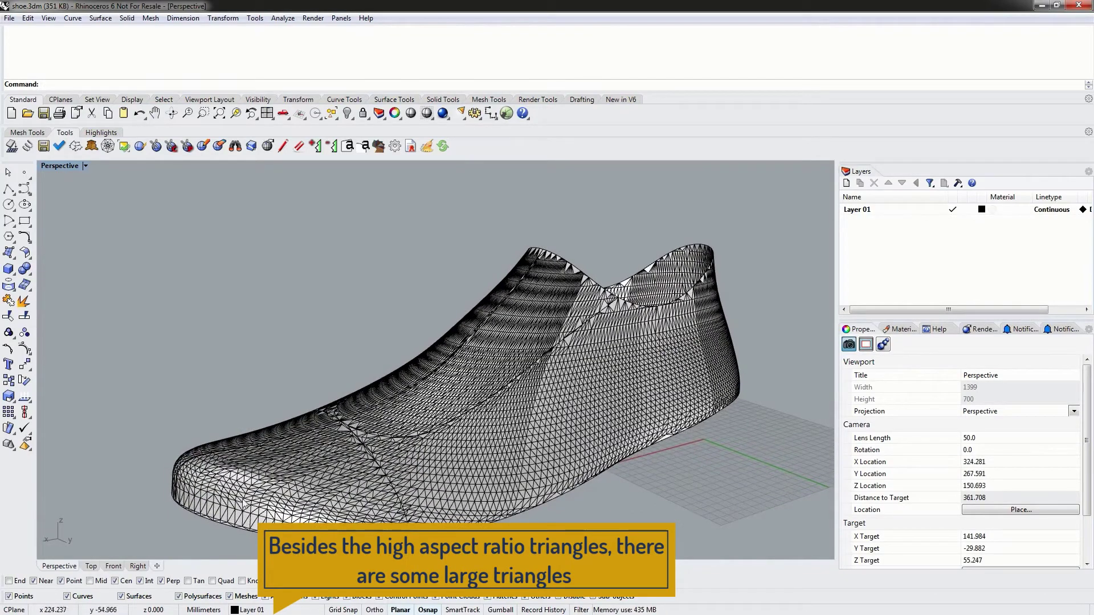
mouse_move(580, 432)
right_down()
mouse_move(464, 398)
mouse_move(313, 405)
right_up()
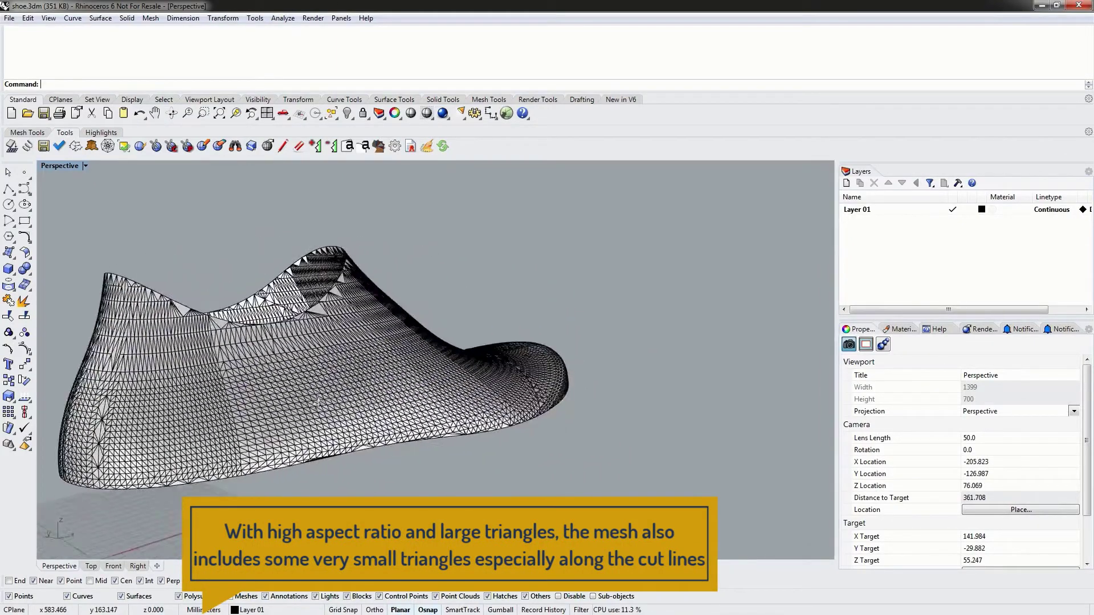
right_drag(313, 405, 493, 356)
scroll(547, 376, up, 5)
scroll(560, 392, up, 5)
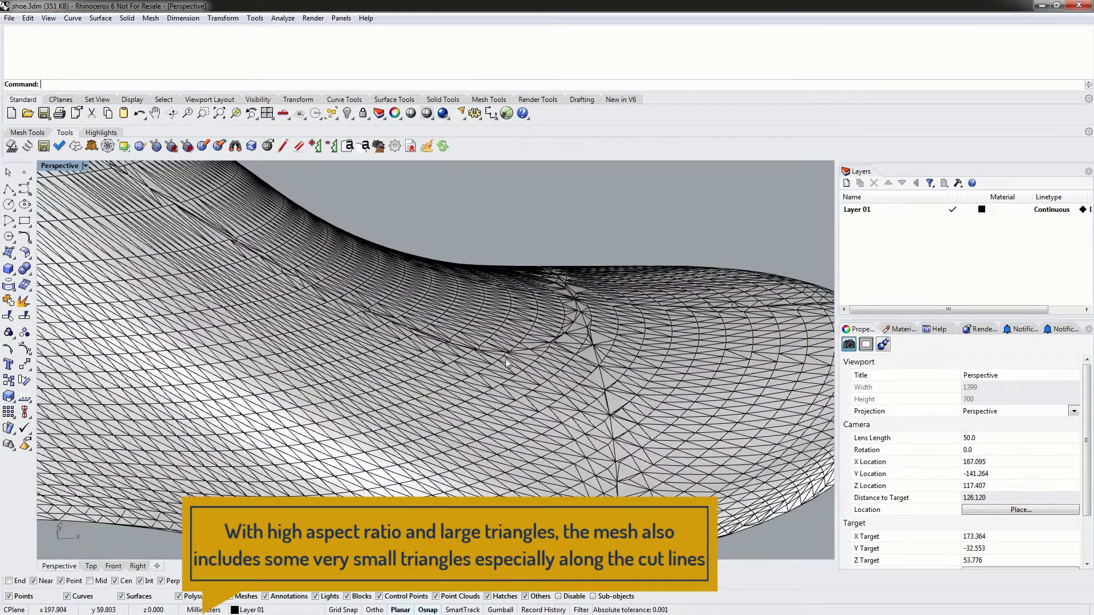
scroll(282, 405, down, 5)
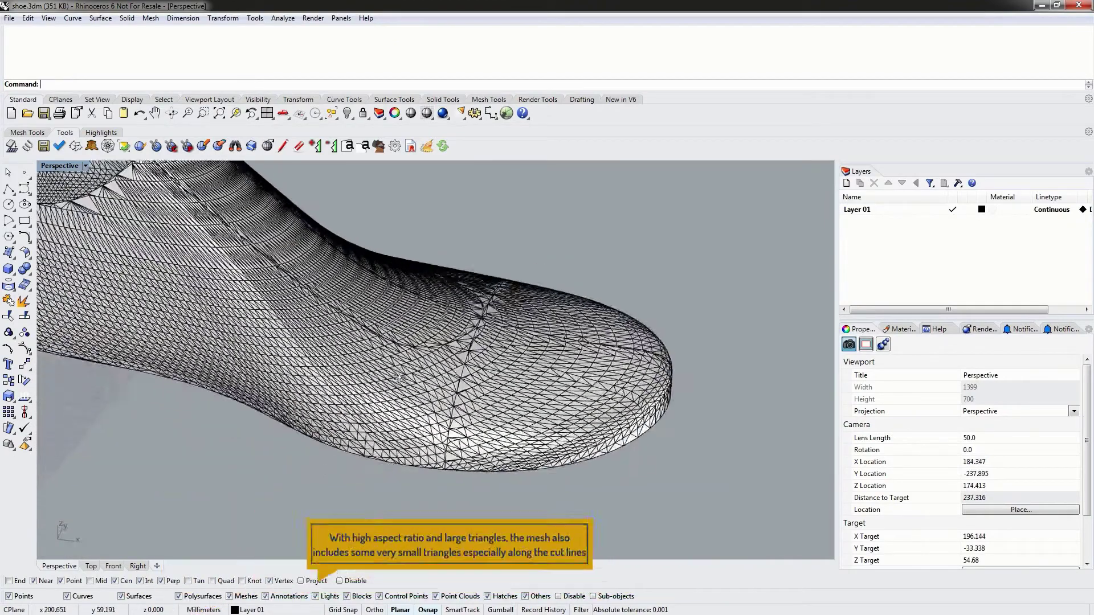
mouse_move(282, 406)
right_down()
mouse_move(328, 303)
mouse_move(452, 438)
mouse_move(437, 387)
right_up()
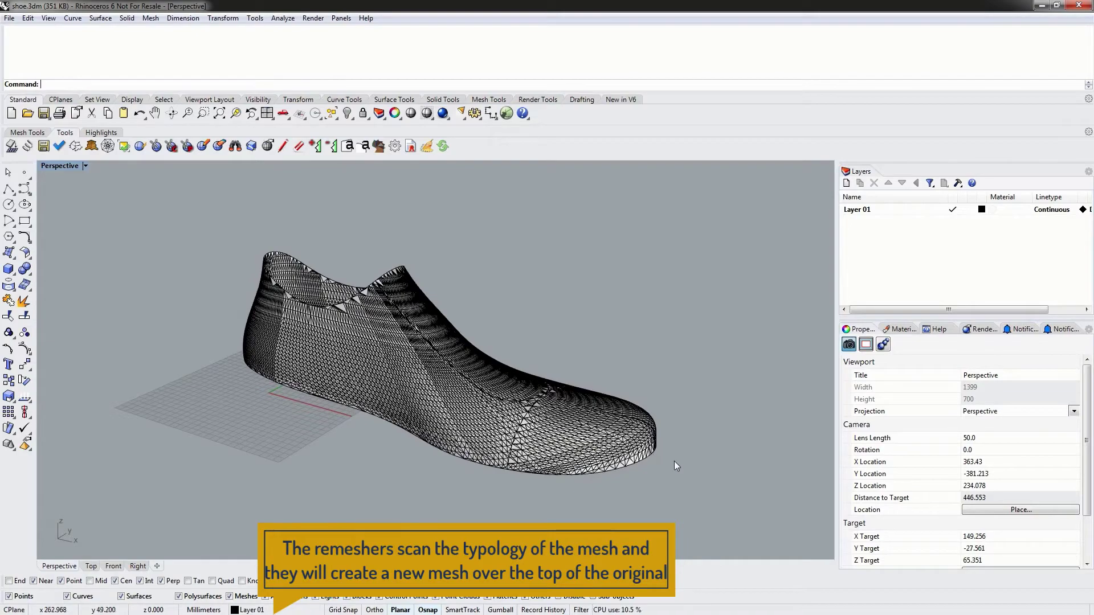
mouse_move(675, 461)
right_down()
mouse_move(539, 427)
mouse_move(380, 424)
mouse_move(402, 415)
right_up()
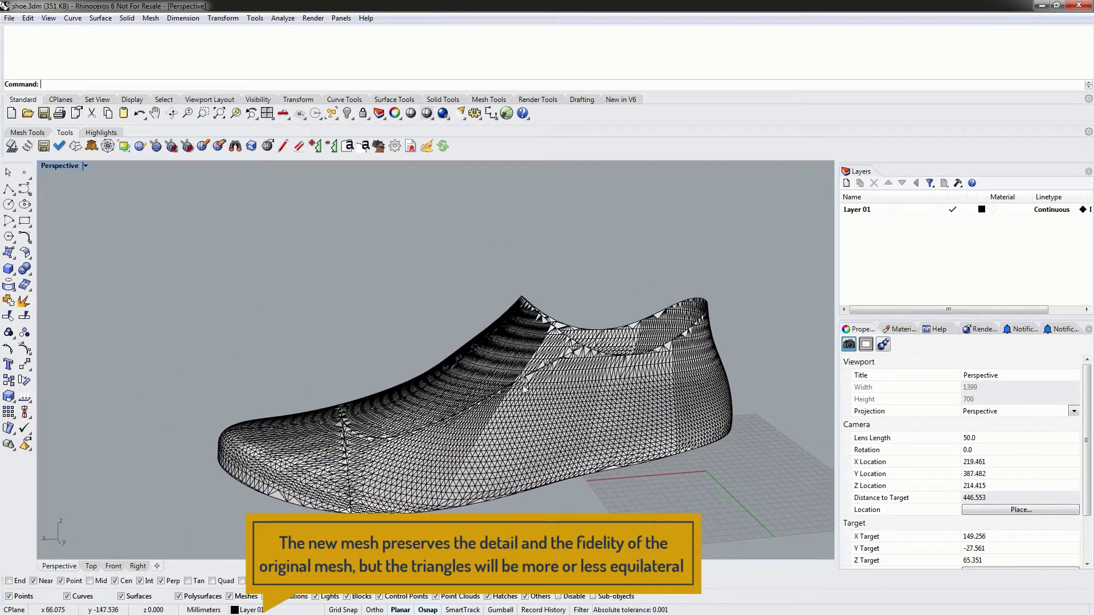
shift+right_drag(590, 413, 555, 379)
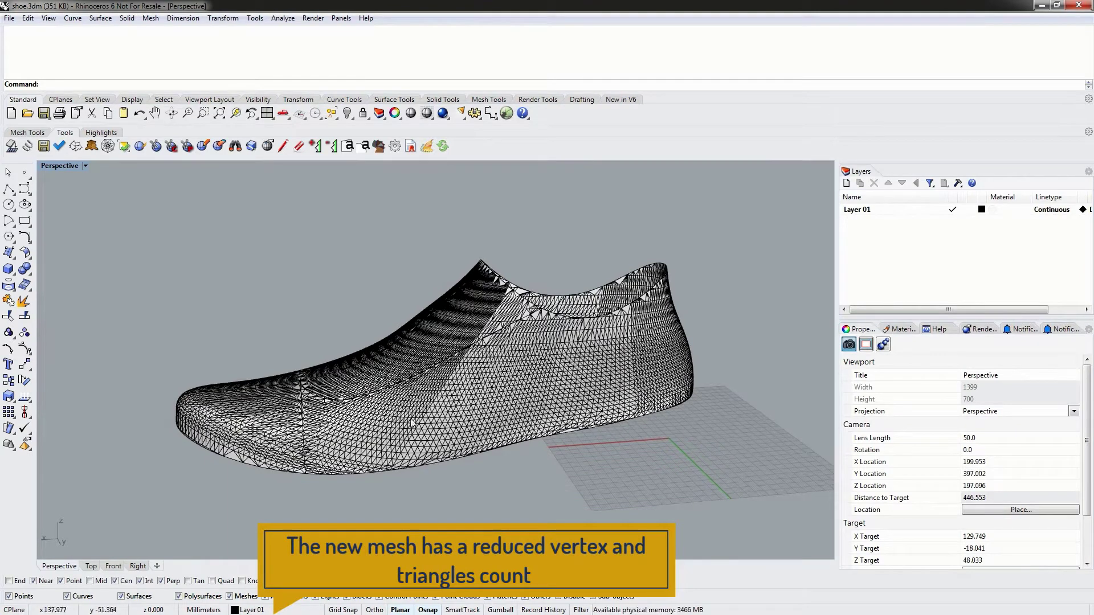
right_drag(470, 393, 136, 175)
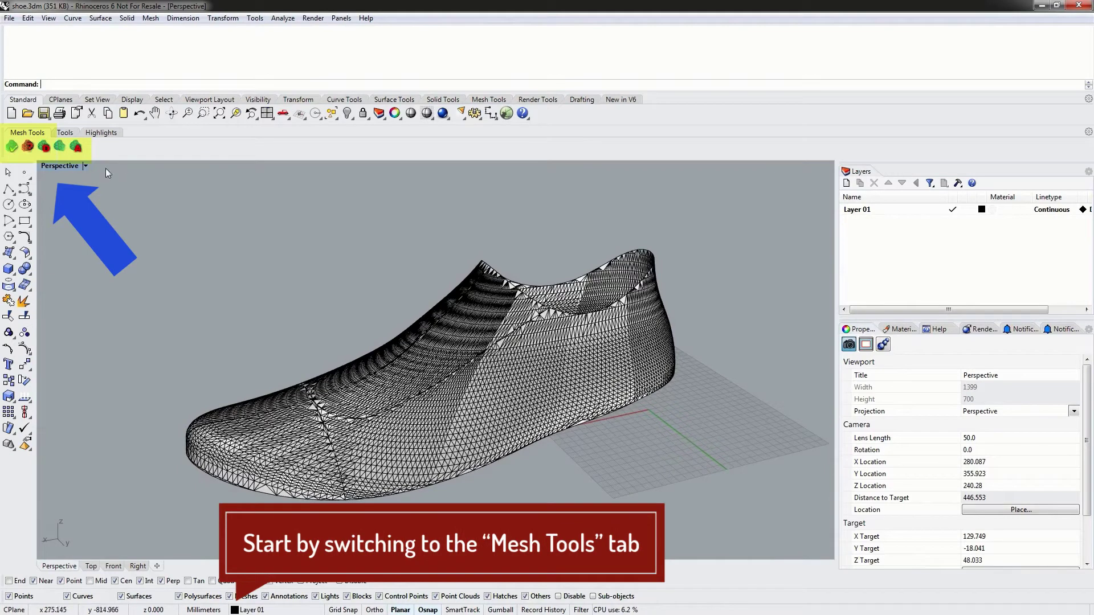
Step: Run the Uniform Remesher on the window-selected shoe meshes, showing 6574 initial vertices
click(59, 148)
drag(94, 187, 742, 535)
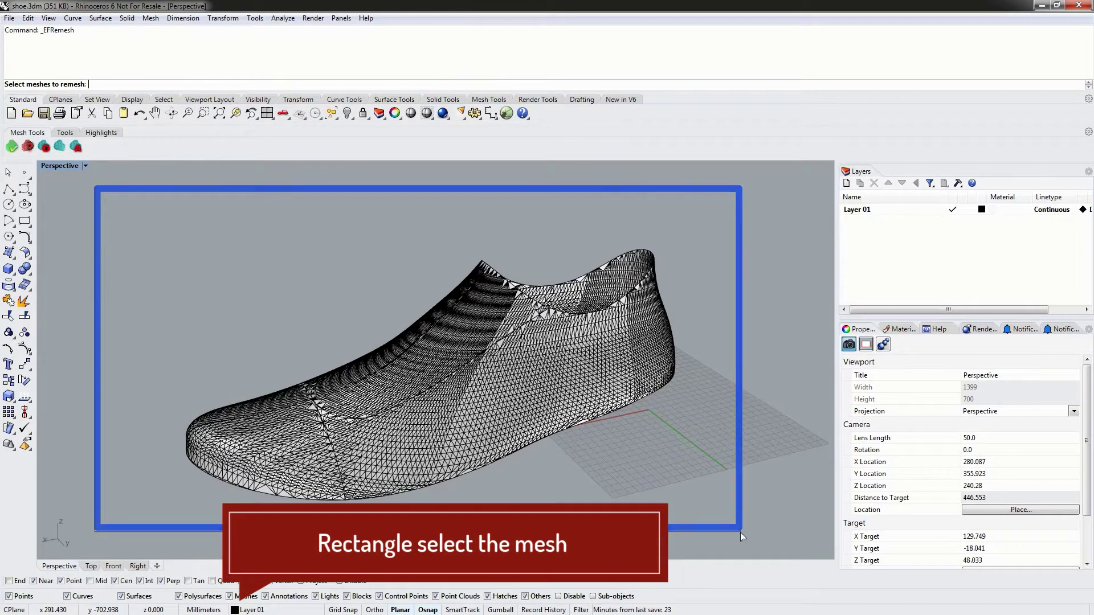
drag(741, 532, 740, 532)
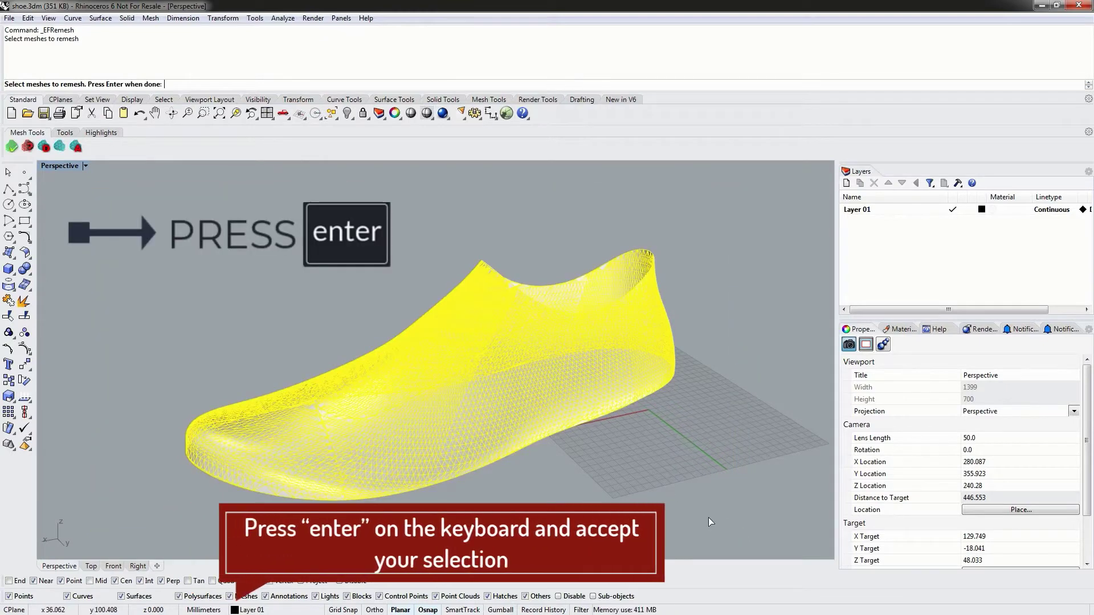
key(Return)
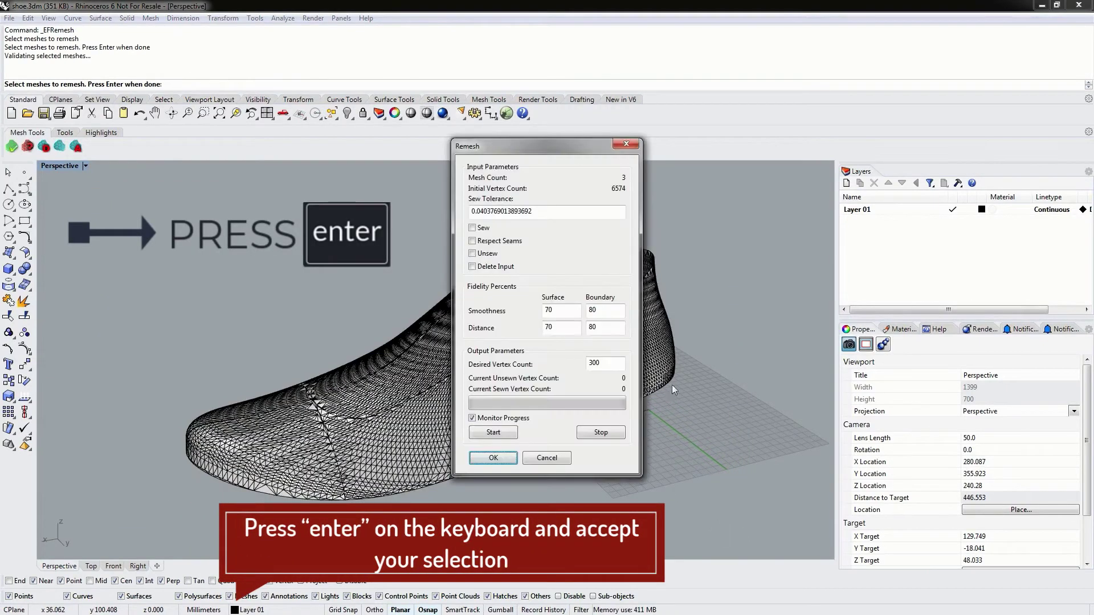
Step: Enable Sew, Respect Seams and Delete Input, then launch the 300-vertex remesh
drag(570, 151, 812, 142)
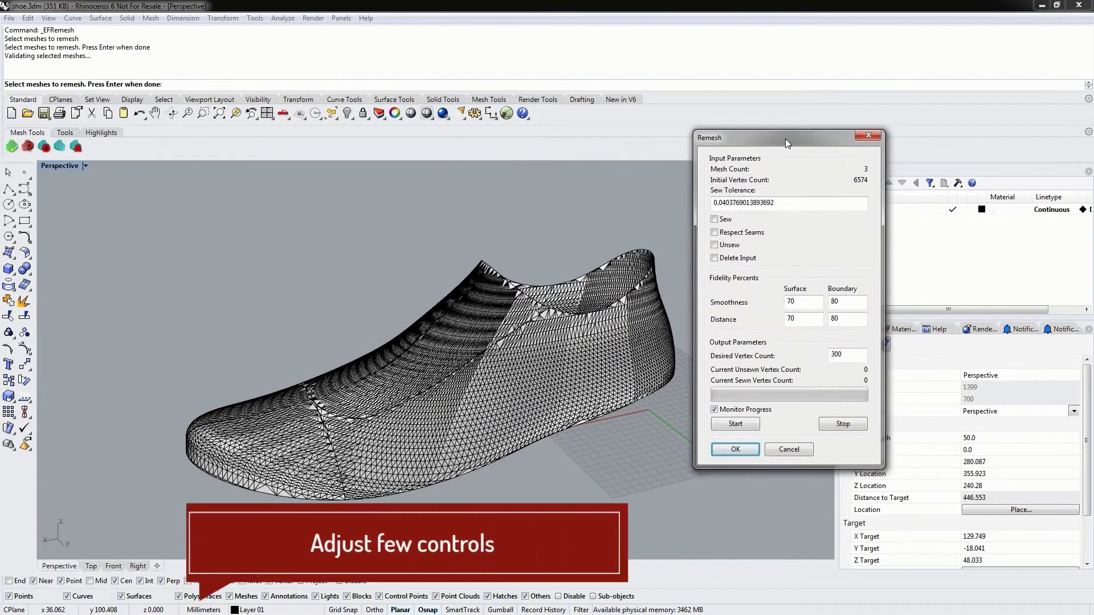
click(715, 220)
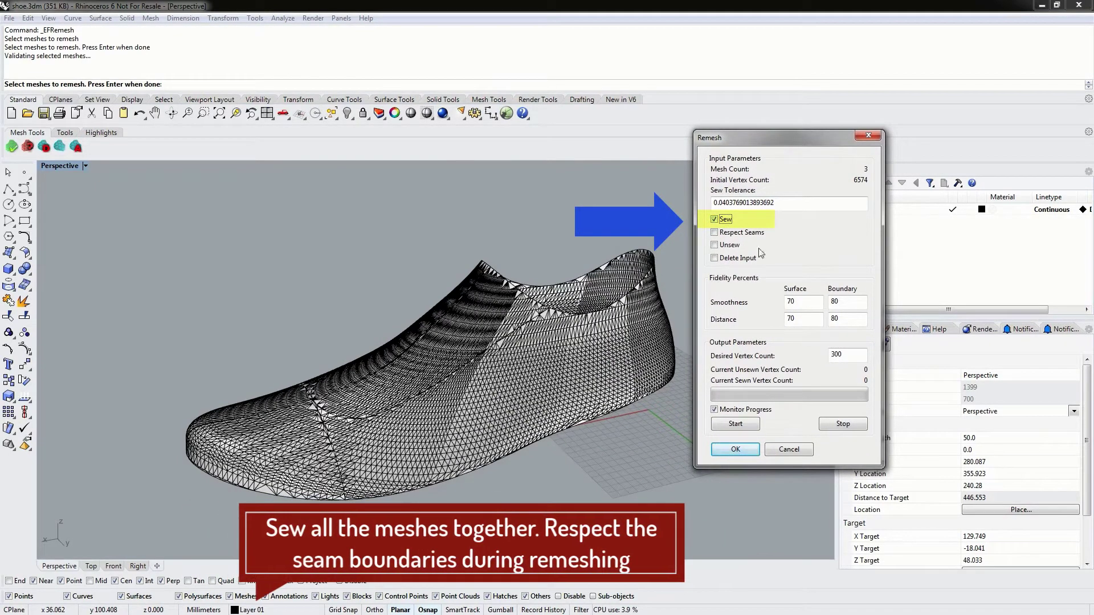
click(731, 234)
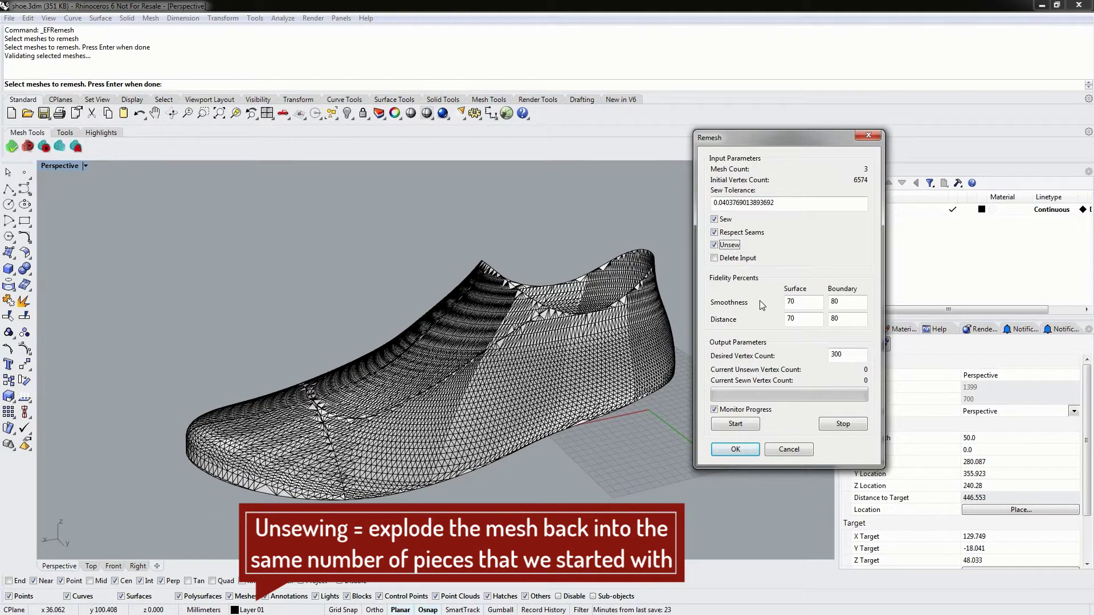
click(730, 260)
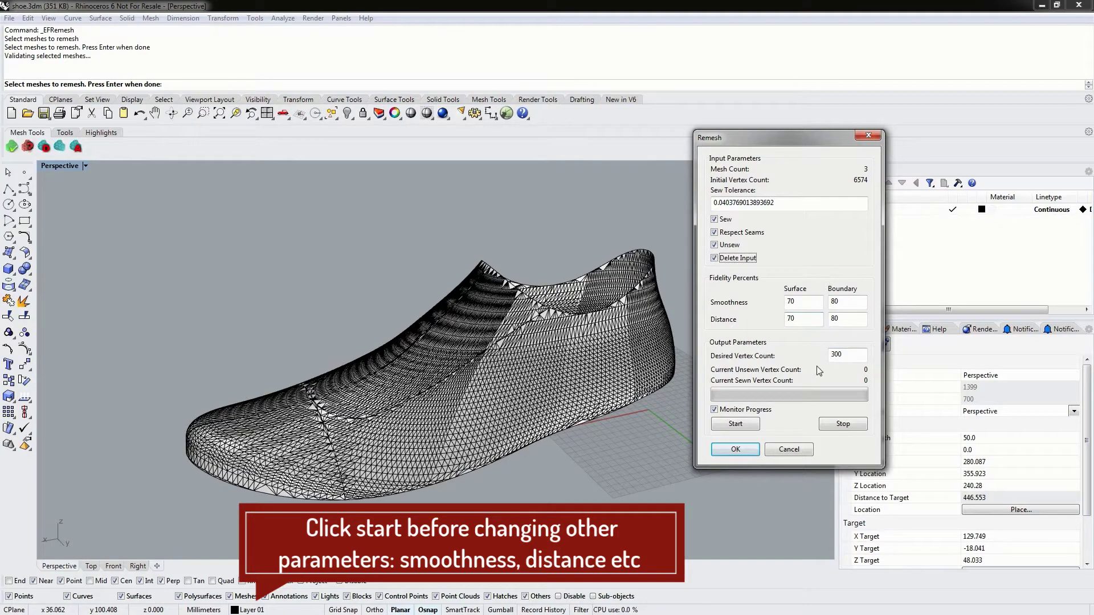
click(731, 425)
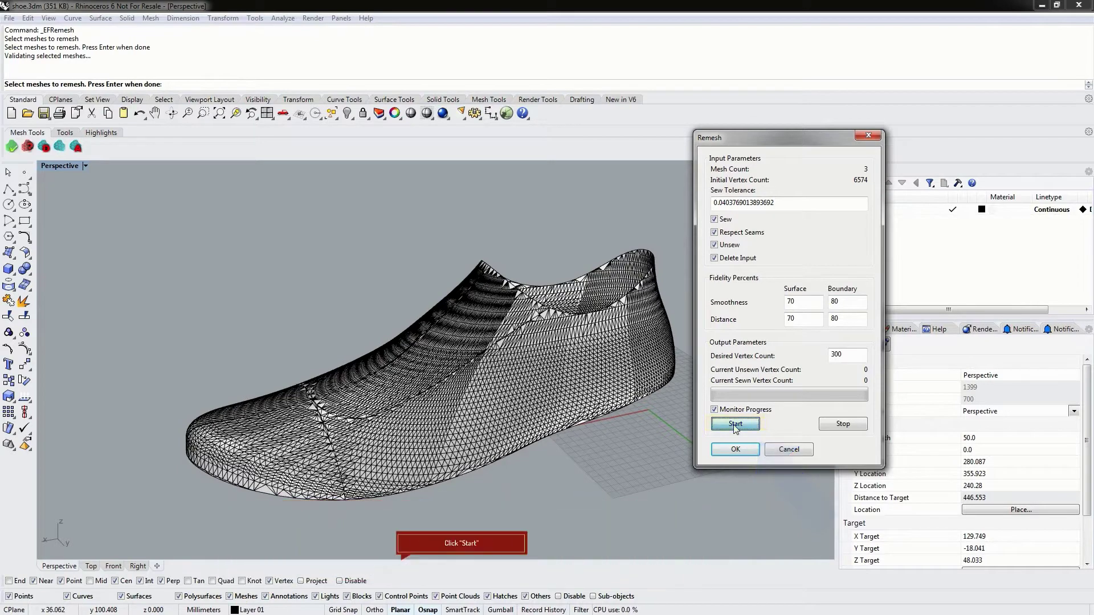
Step: Remesh the shoe at 300 desired vertices, then select the Desired Vertex Count value
click(733, 425)
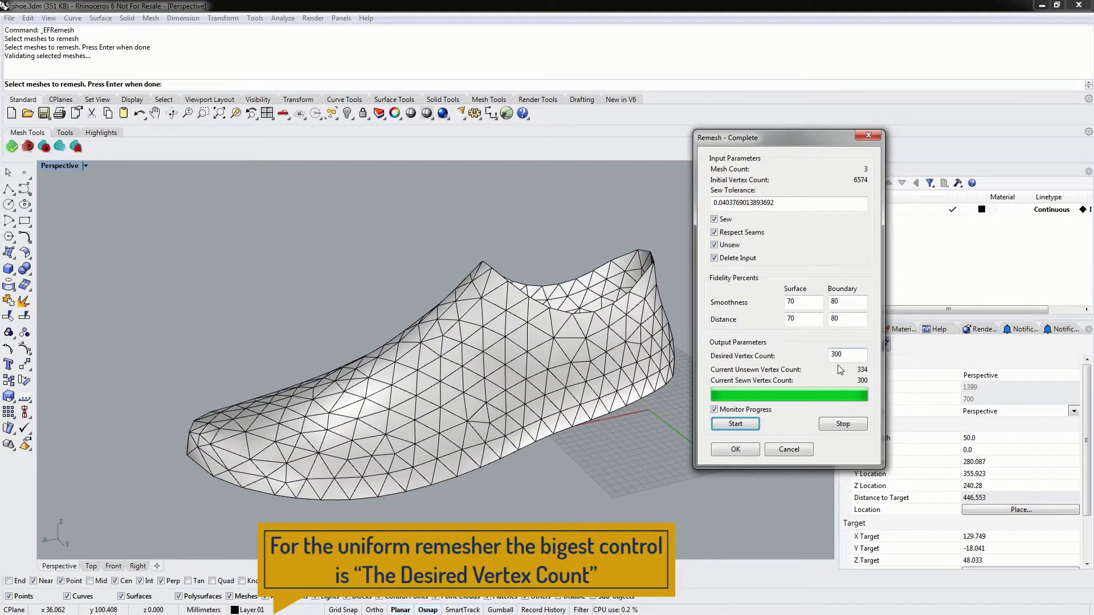
double_click(849, 355)
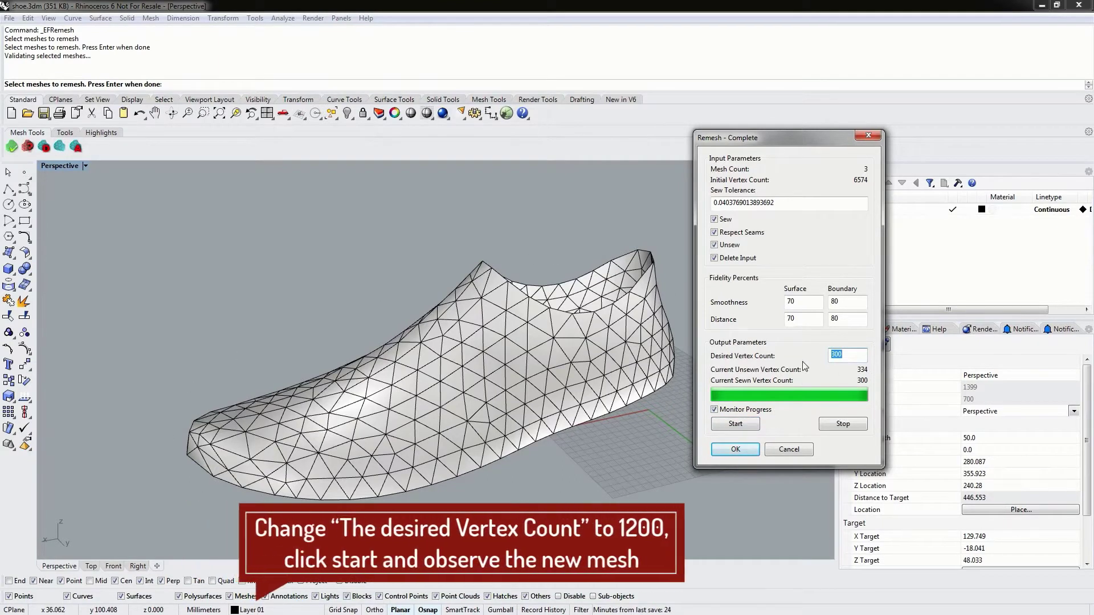
Step: Change Desired Vertex Count to 1200 and rerun the remesh
text(1200)
click(732, 425)
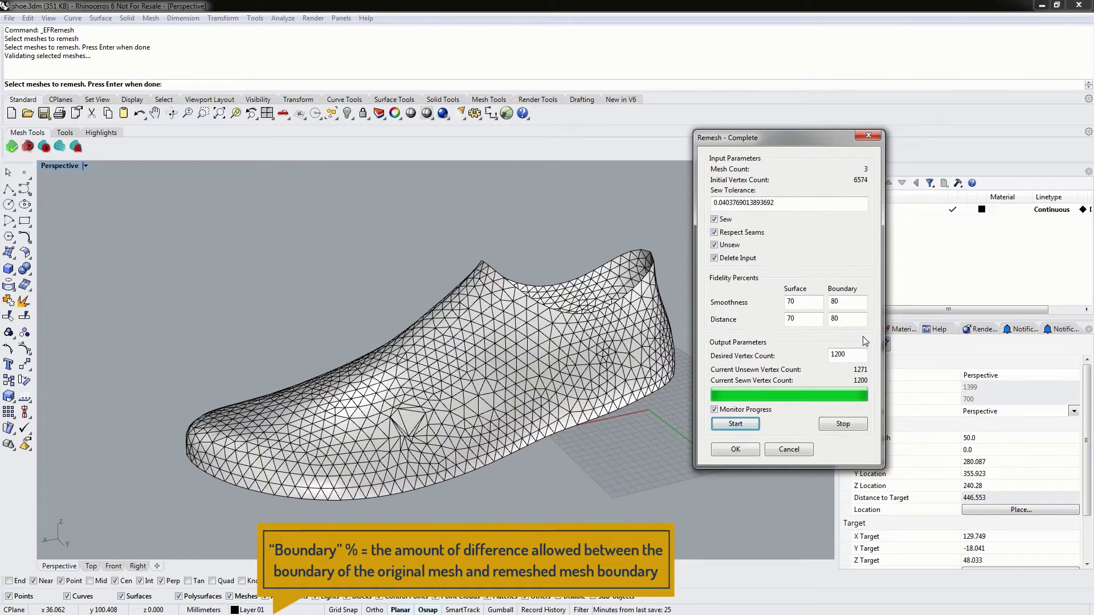
double_click(849, 304)
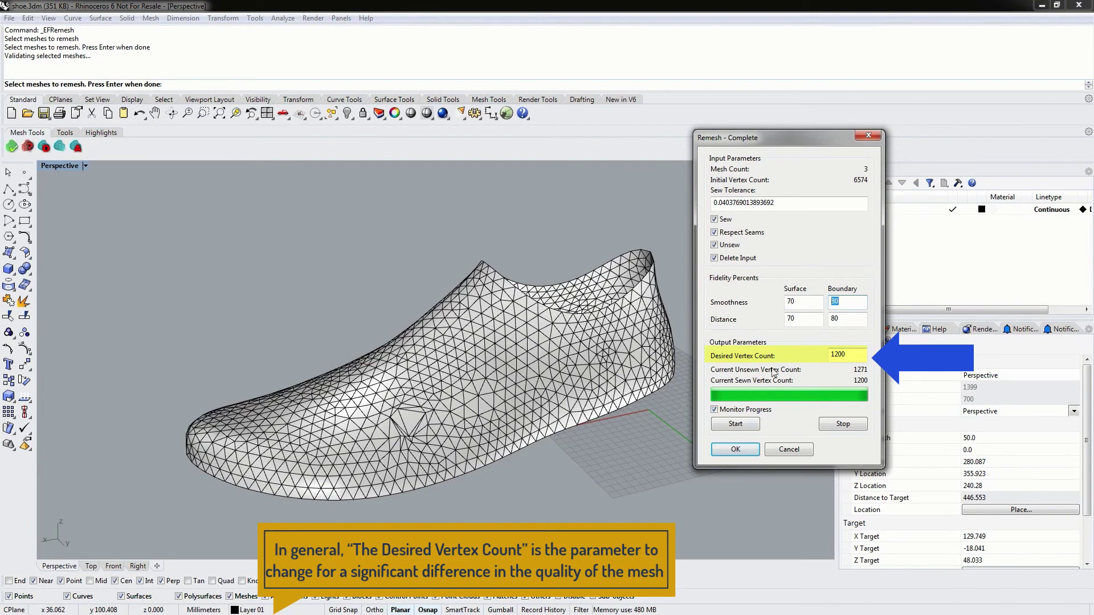
Step: Cancel the remesh, discarding its result and keeping the original dense shoe mesh
click(804, 451)
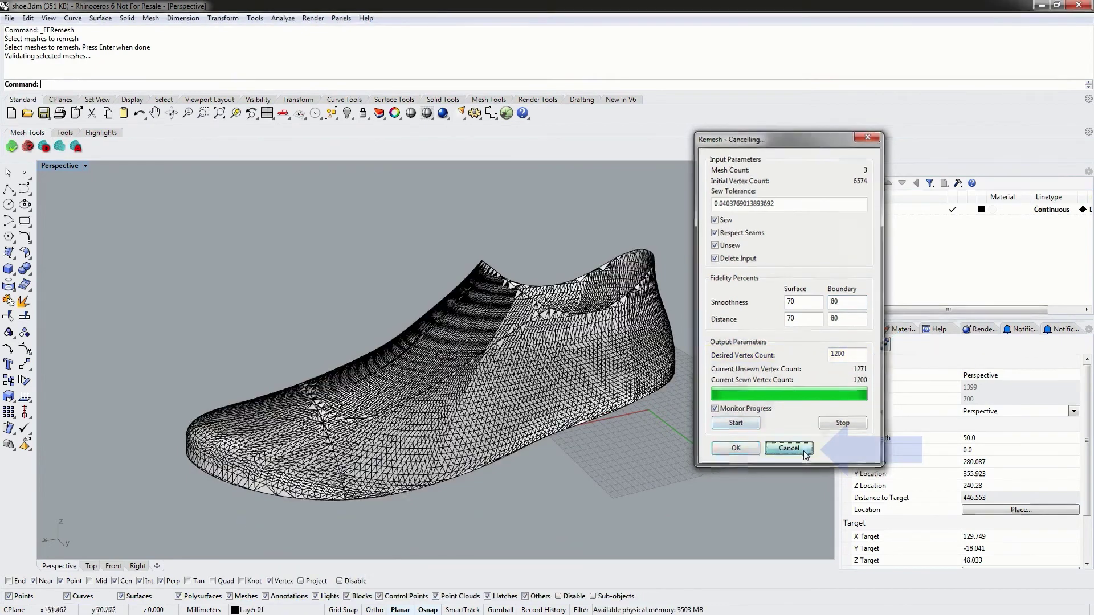